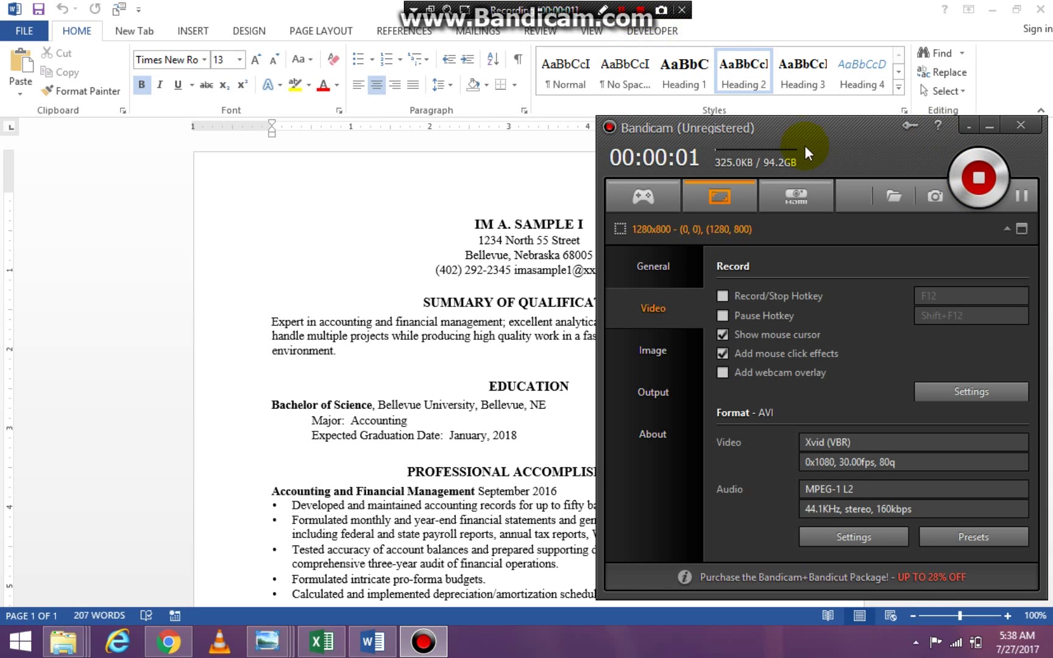
Step: Turn the Ruler off and back on in the View tab so the rulers display
{"action": "left_click", "coordinate": [988, 126]}
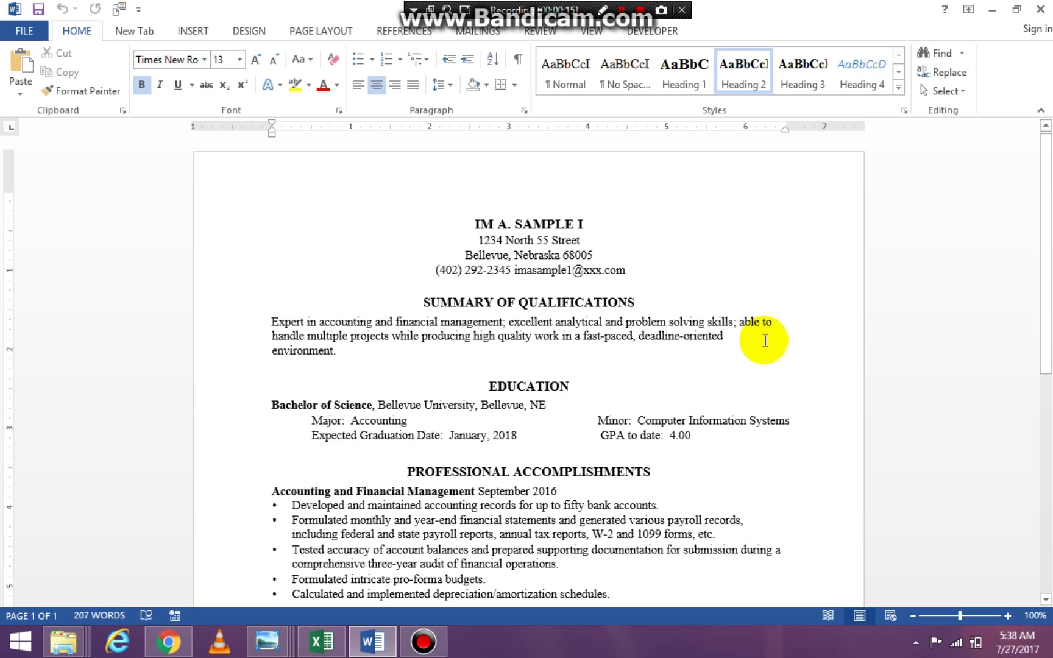
{"action": "left_click", "coordinate": [765, 340]}
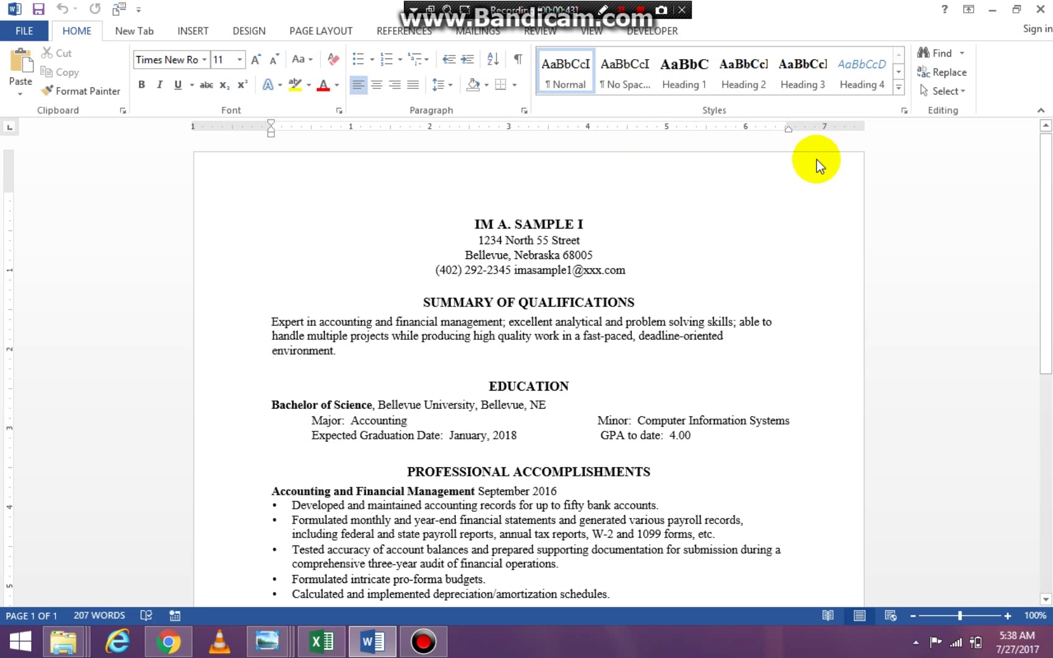
{"action": "left_click", "coordinate": [592, 30]}
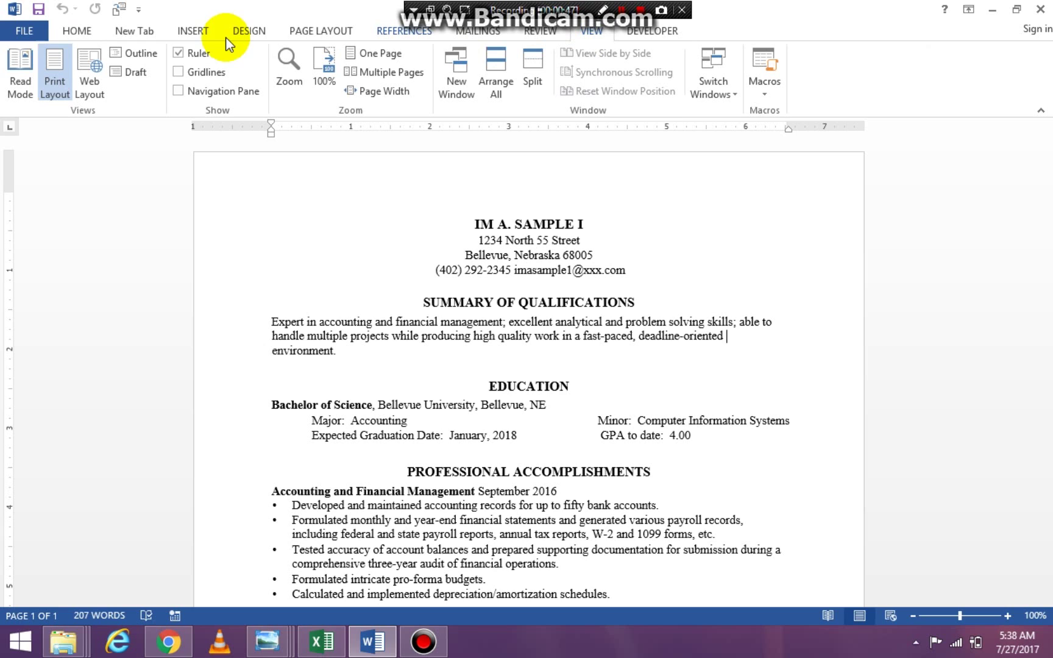
{"action": "left_click", "coordinate": [174, 55]}
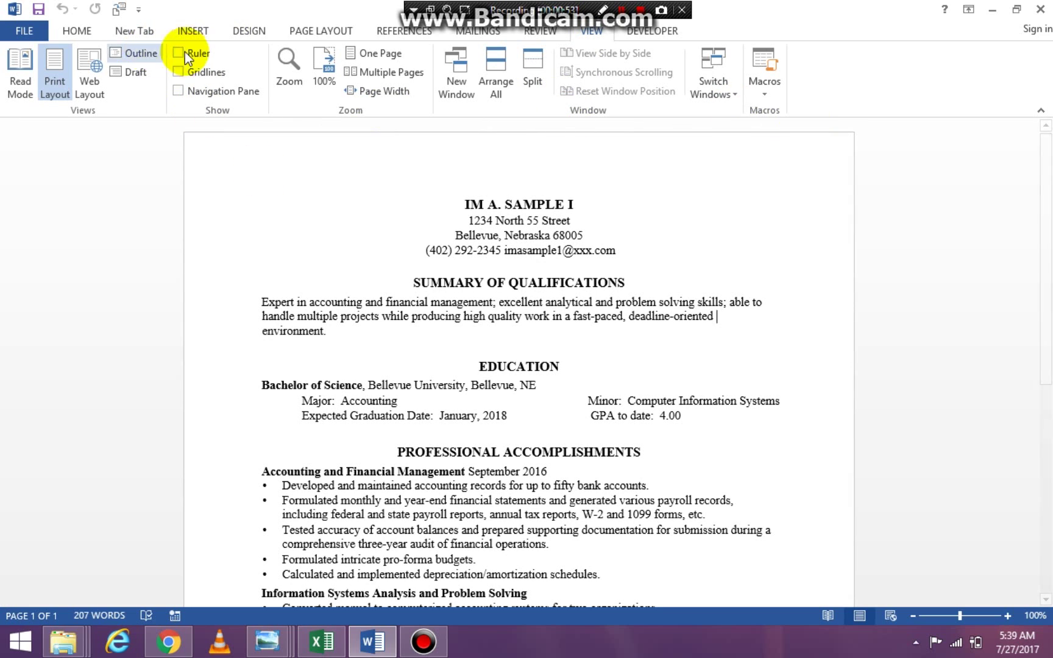
{"action": "left_click", "coordinate": [180, 52]}
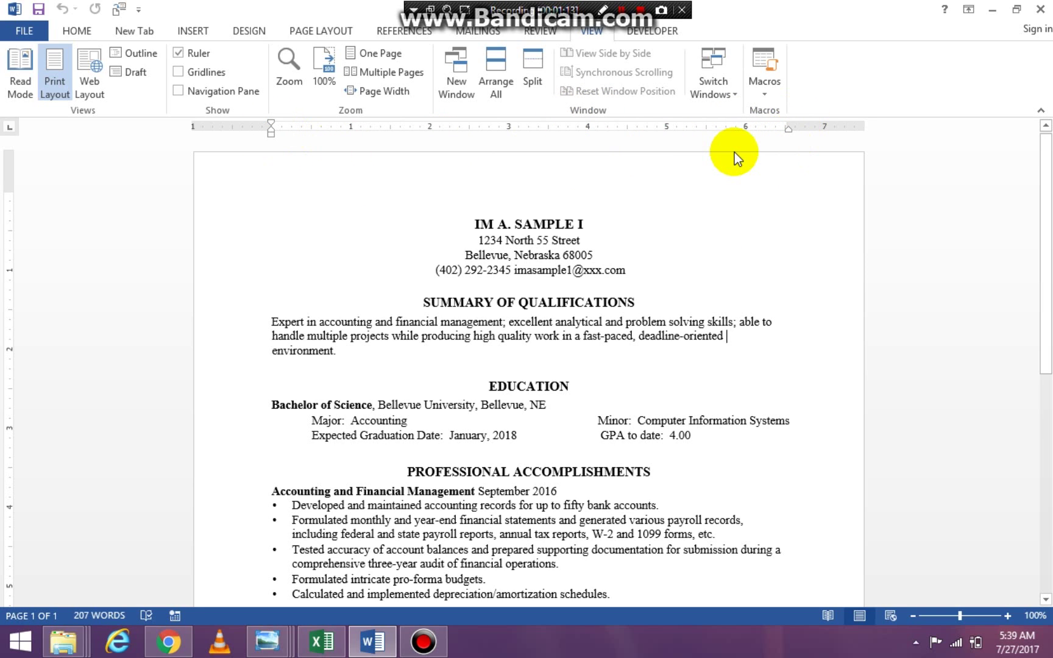
Step: Scroll to the Work History dates and place the cursor just before September 2016
{"action": "left_click_drag", "start_coordinate": [1045, 163], "coordinate": [1047, 282]}
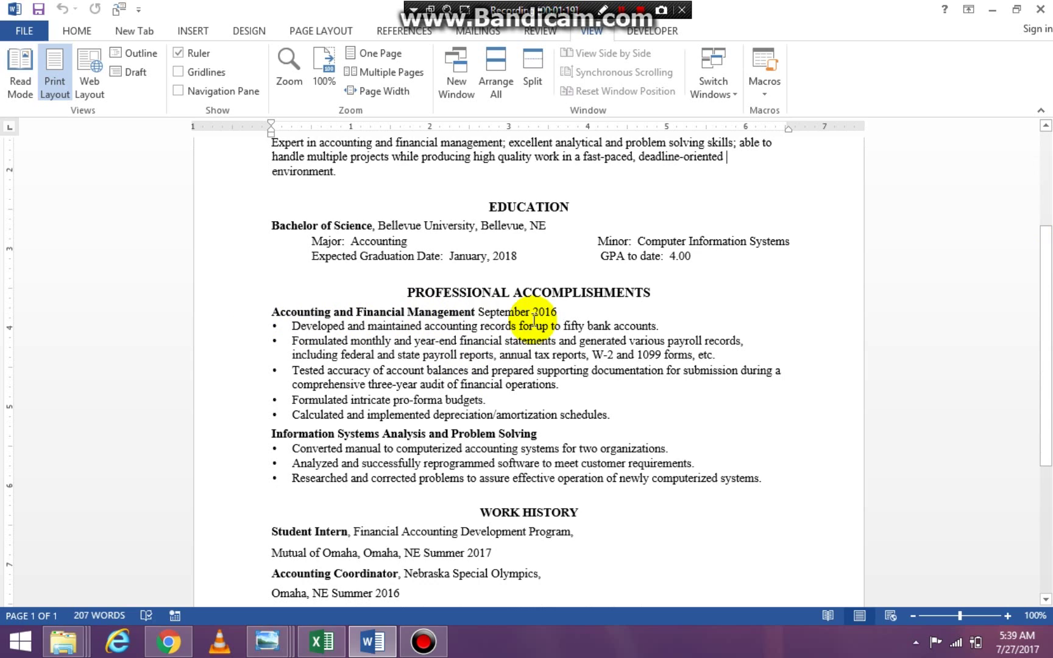
{"action": "left_click", "coordinate": [479, 313]}
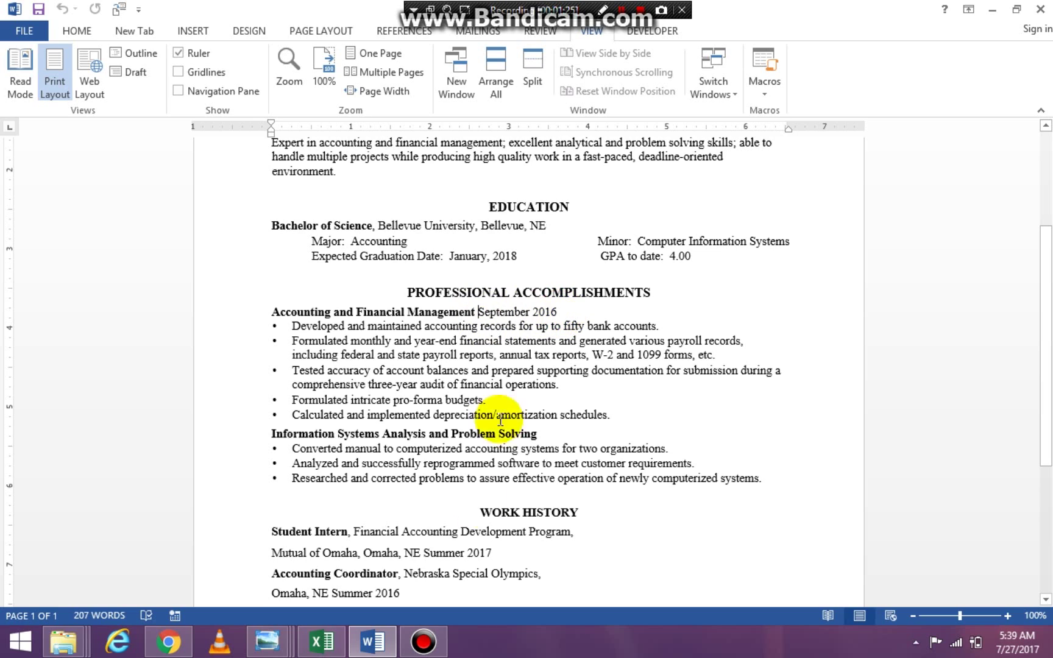
{"action": "left_click", "coordinate": [424, 553]}
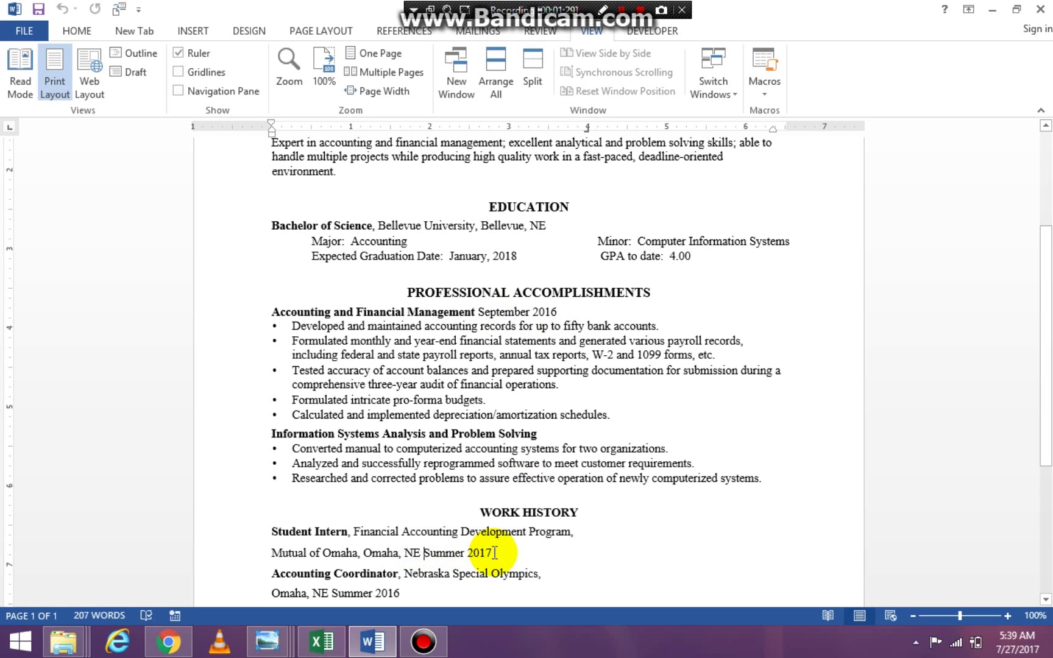
{"action": "left_click", "coordinate": [329, 594]}
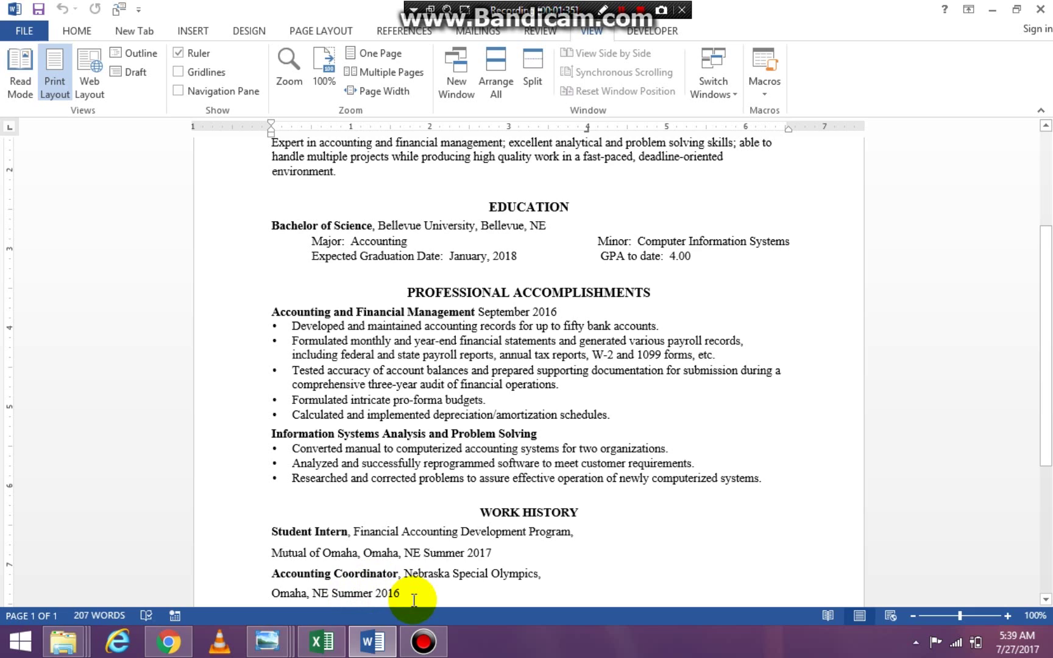
{"action": "left_click_drag", "start_coordinate": [413, 598], "coordinate": [515, 479]}
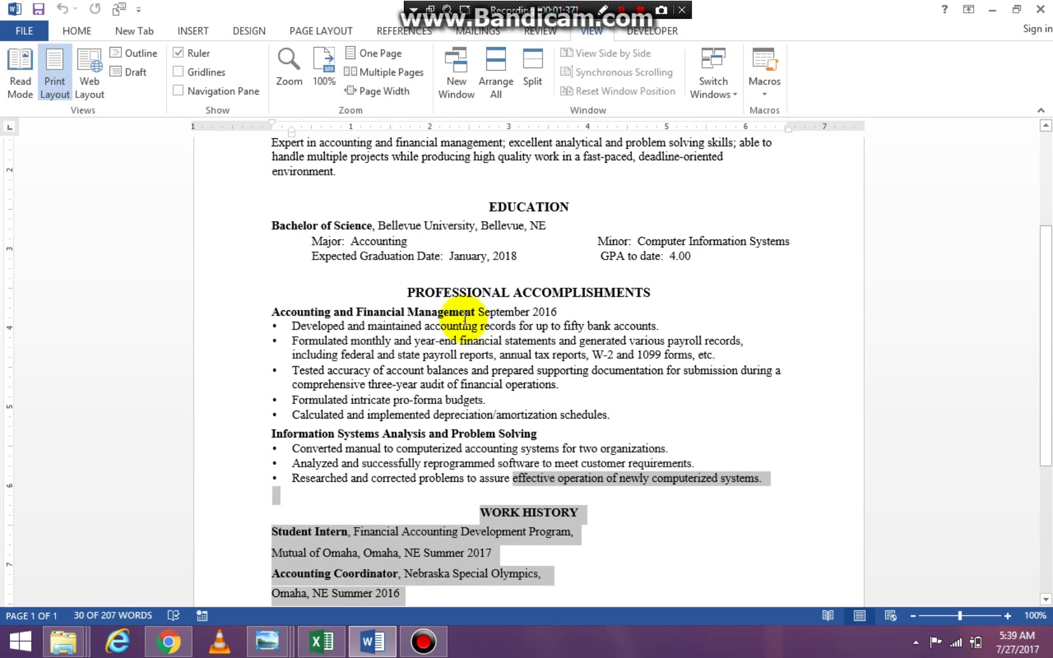
{"action": "left_click", "coordinate": [495, 308]}
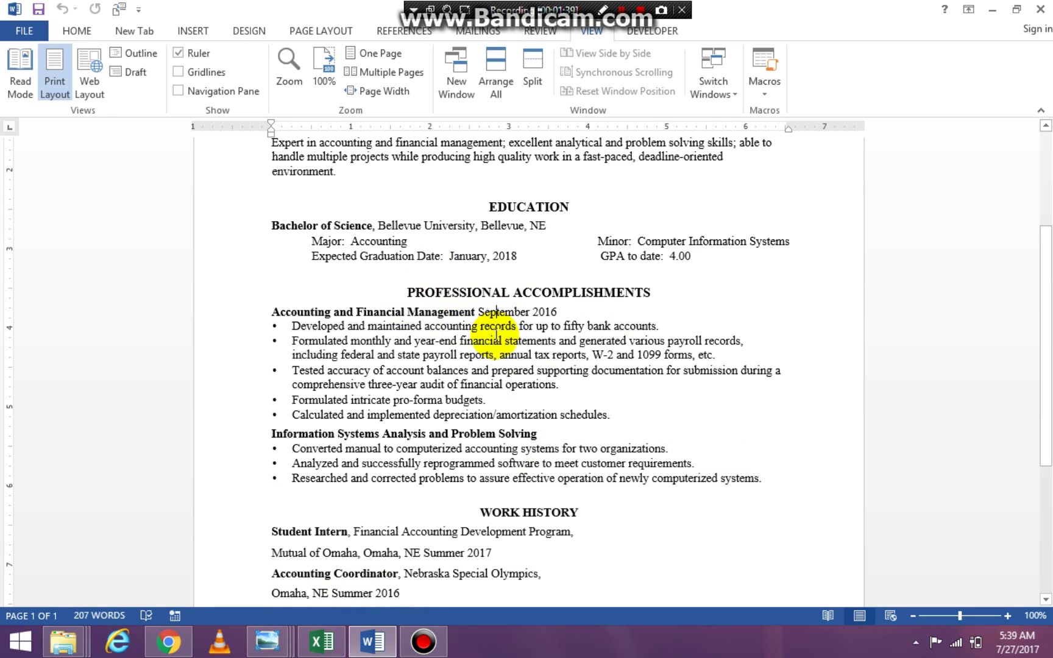
{"action": "left_click", "coordinate": [480, 315]}
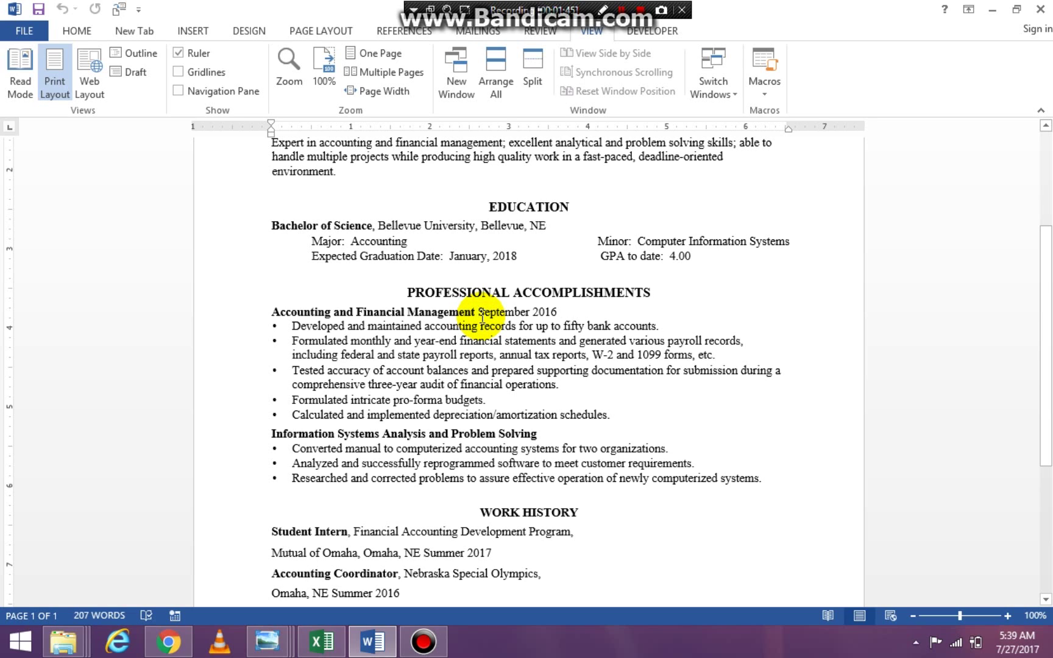
Step: Add a 4-inch left tab stop to the Accounting and Financial Management line through Paragraph > Tabs
{"action": "left_click", "coordinate": [78, 32]}
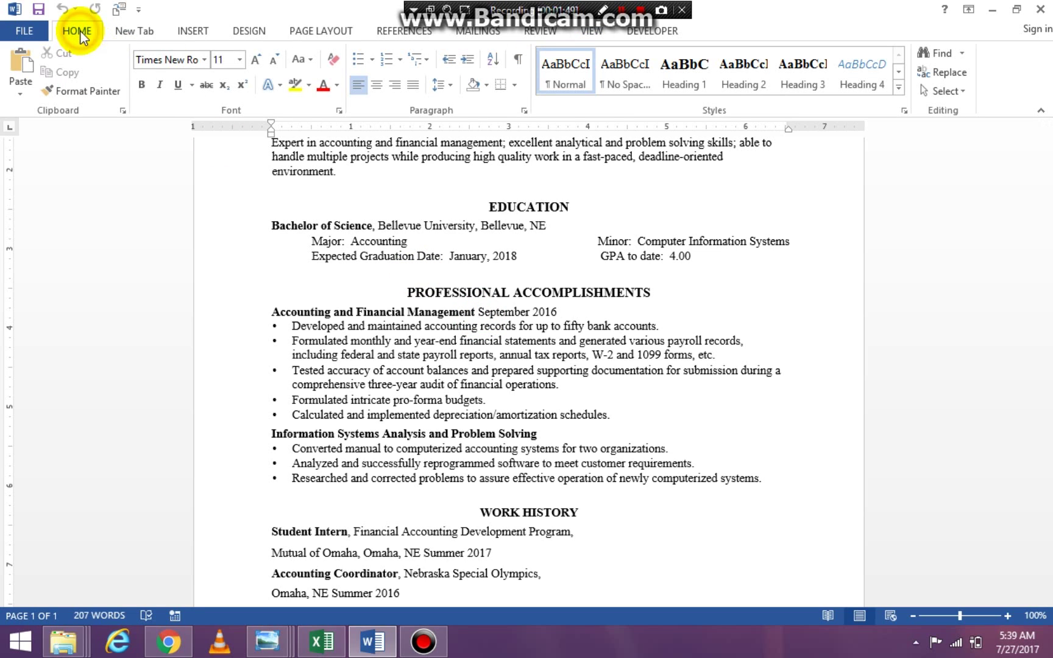
{"action": "left_click", "coordinate": [525, 111]}
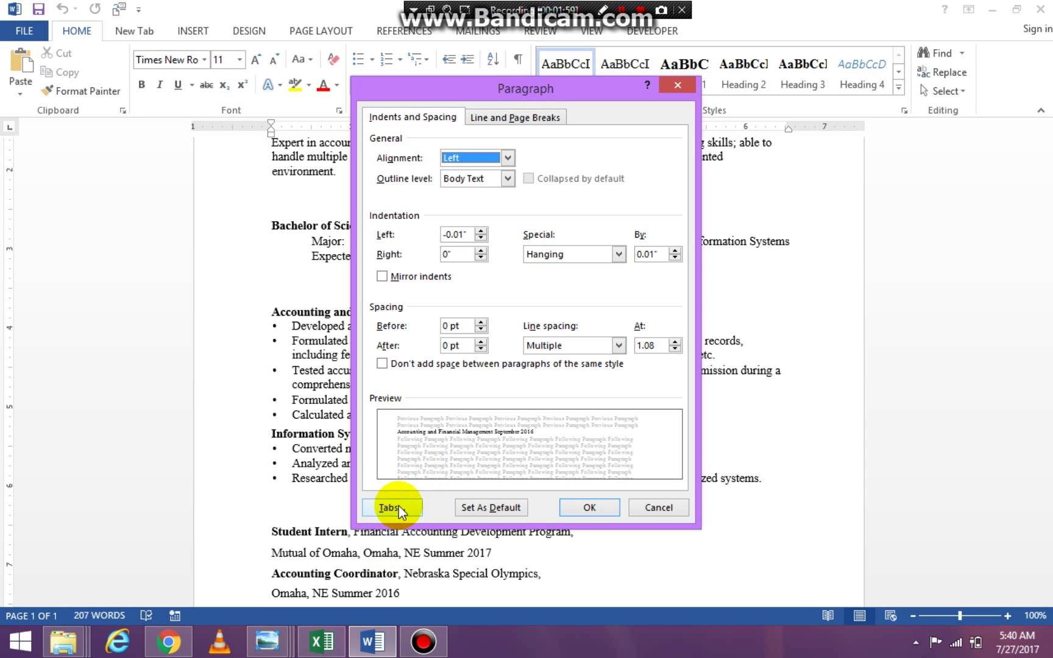
{"action": "left_click", "coordinate": [398, 506]}
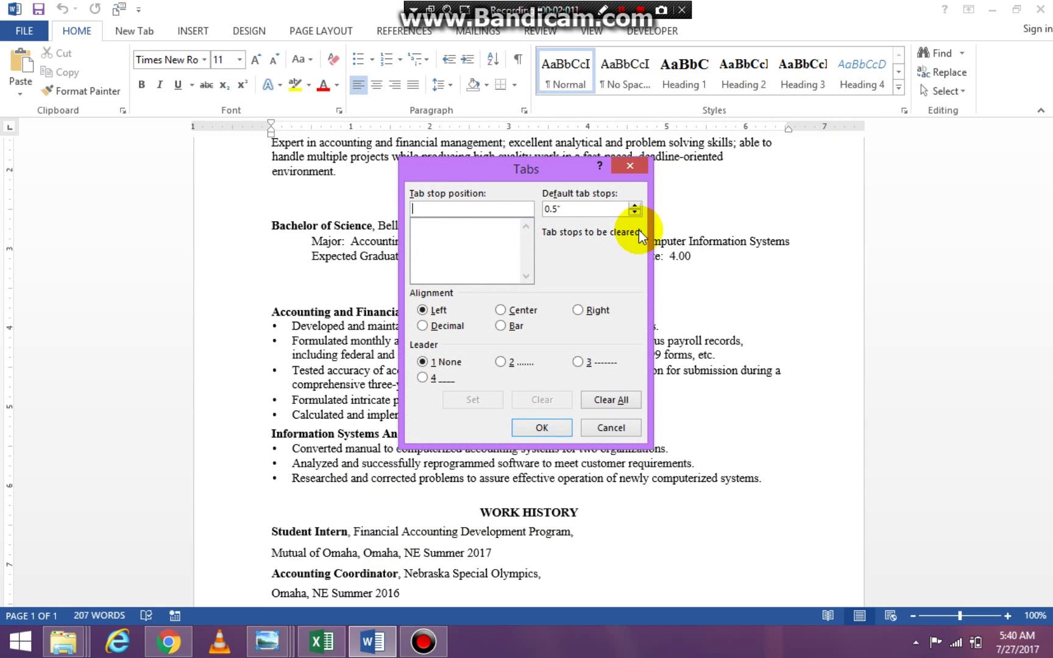
{"action": "left_click_drag", "start_coordinate": [548, 173], "coordinate": [871, 159]}
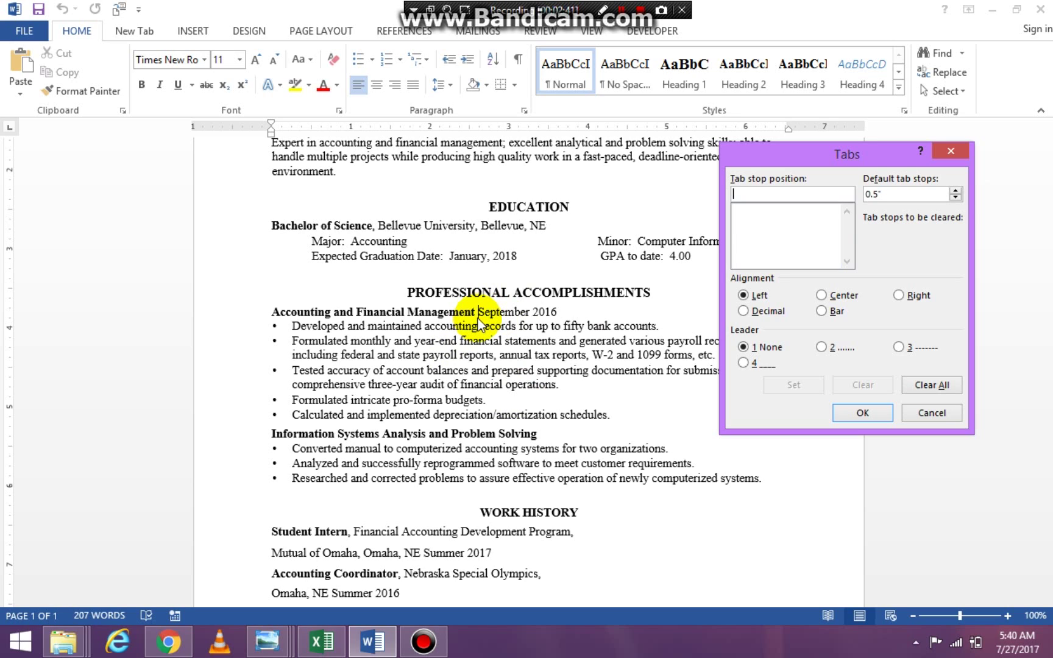
{"action": "type", "text": "4"}
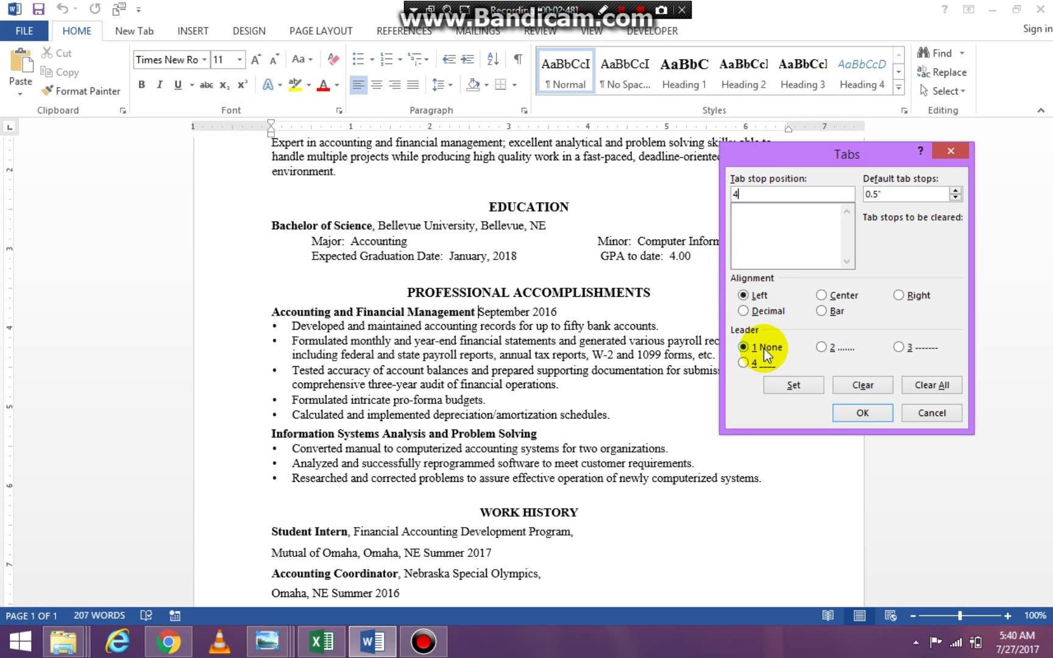
{"action": "left_click", "coordinate": [805, 387]}
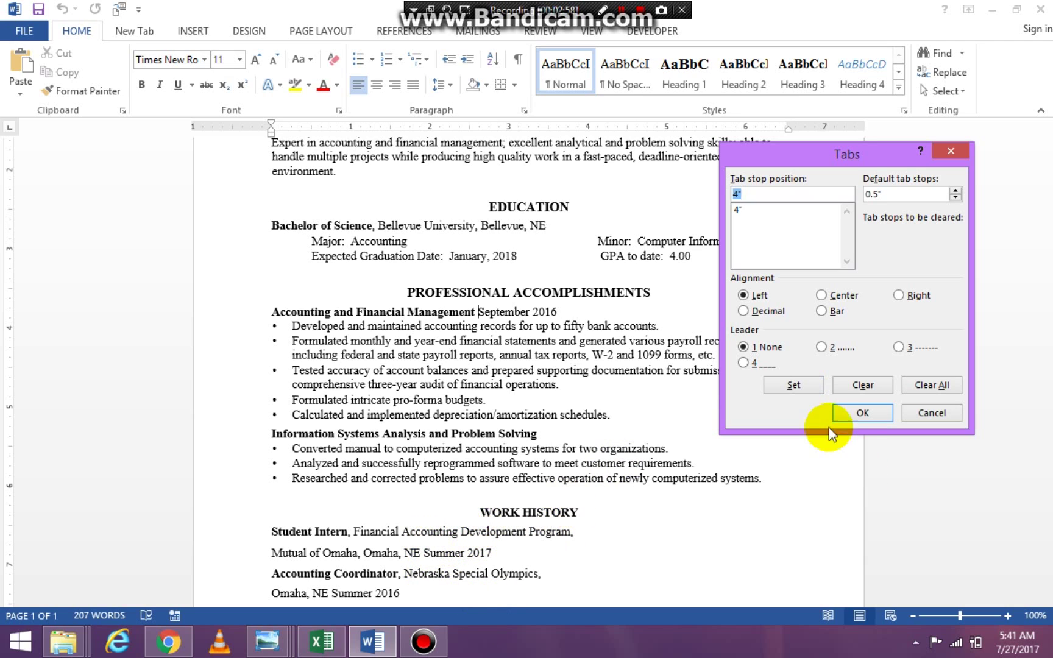
{"action": "left_click", "coordinate": [863, 411]}
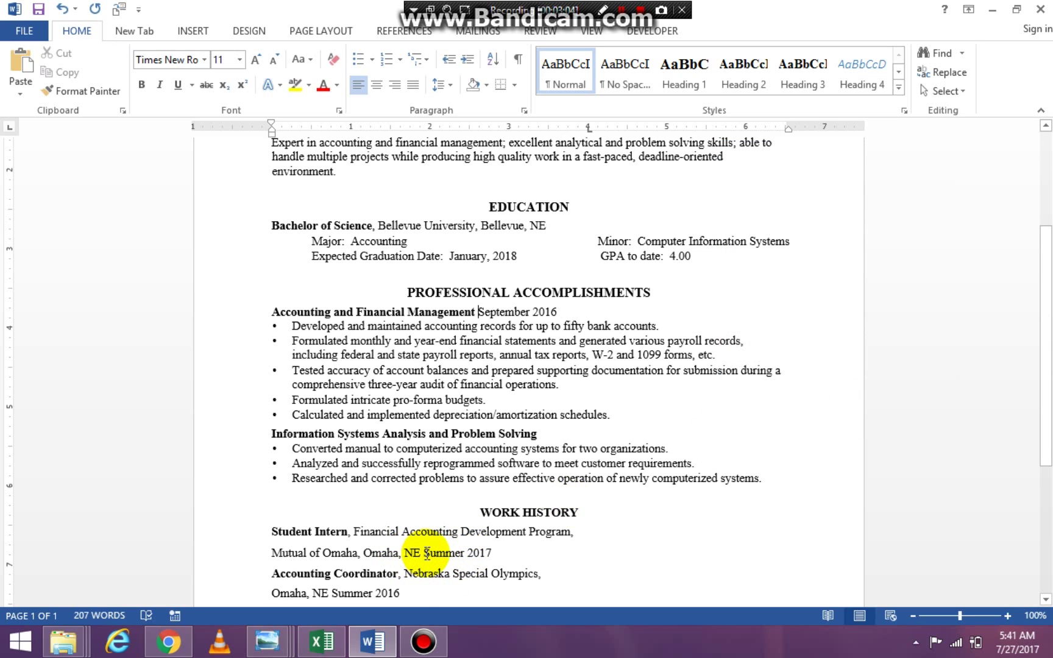
Step: Give the Mutual of Omaha, Summer 2017 line a 4-inch right-aligned tab stop
{"action": "left_click", "coordinate": [425, 553]}
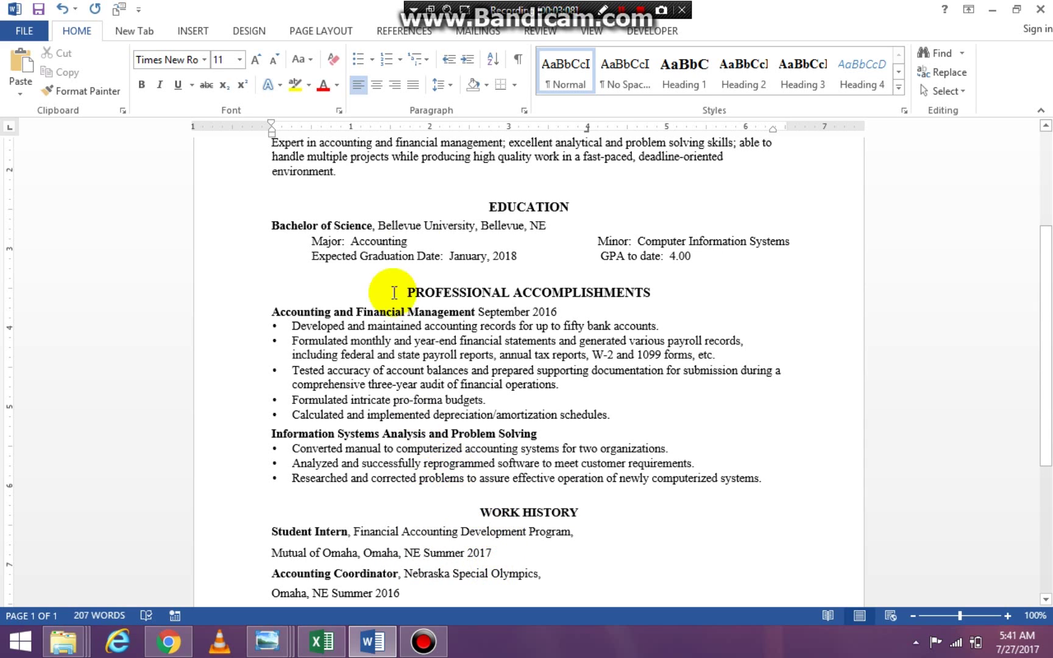
{"action": "left_click", "coordinate": [523, 110]}
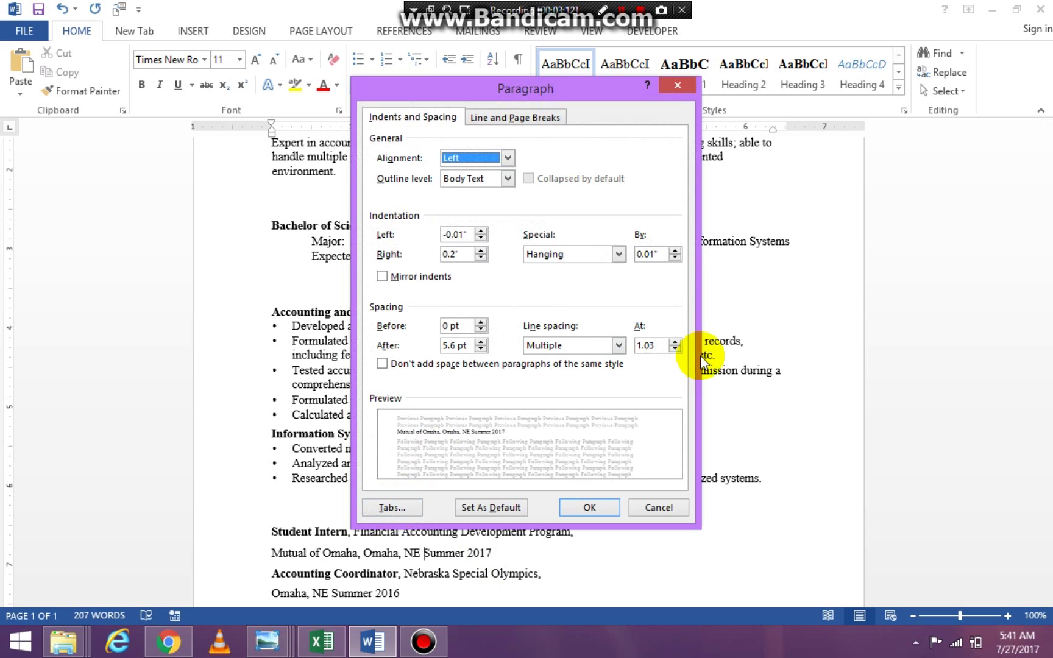
{"action": "left_click_drag", "start_coordinate": [587, 82], "coordinate": [801, 147]}
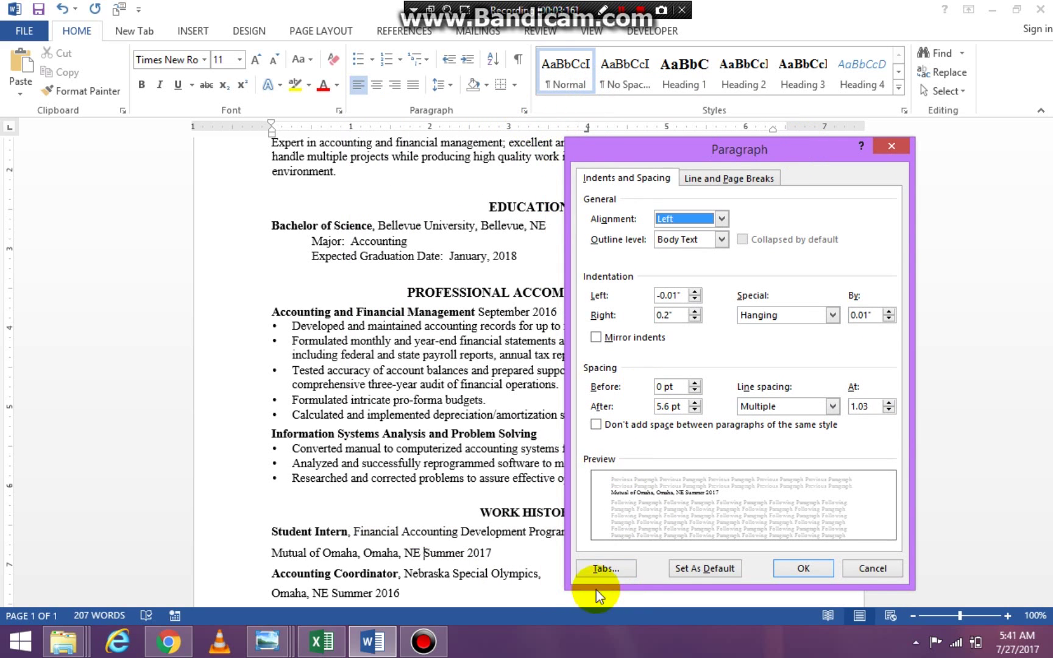
{"action": "left_click", "coordinate": [606, 569]}
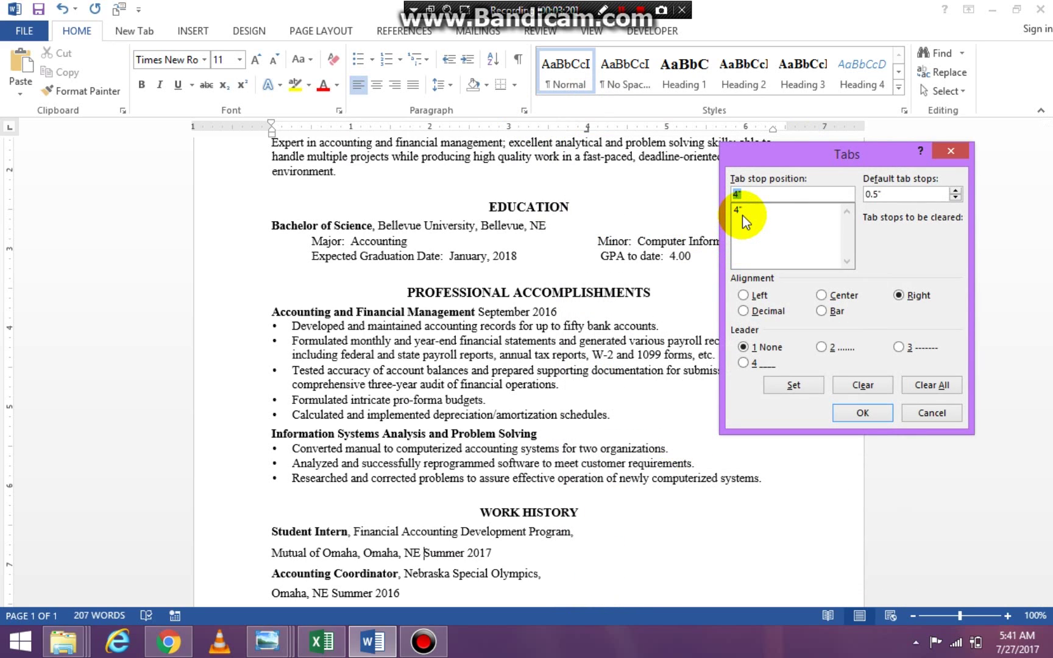
{"action": "left_click", "coordinate": [792, 382]}
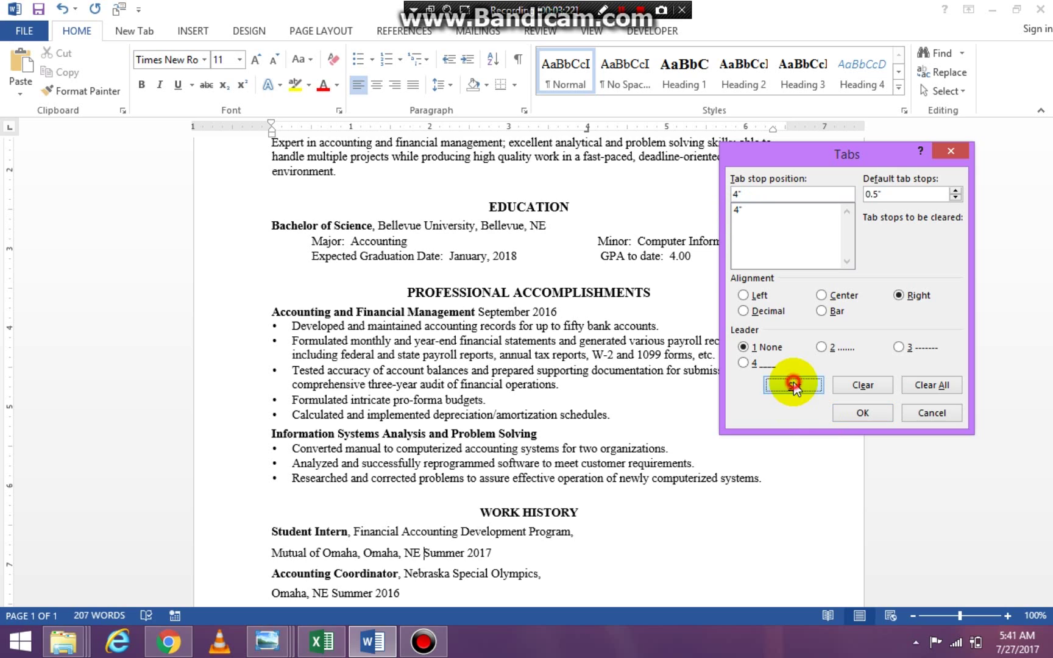
{"action": "left_click", "coordinate": [863, 414]}
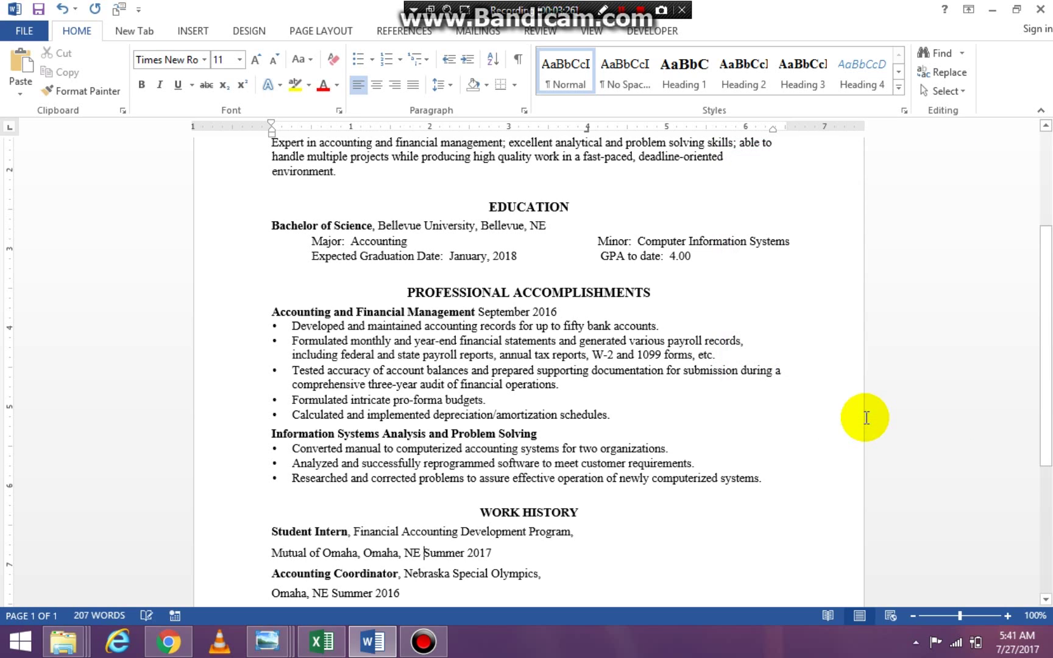
{"action": "left_click", "coordinate": [334, 593]}
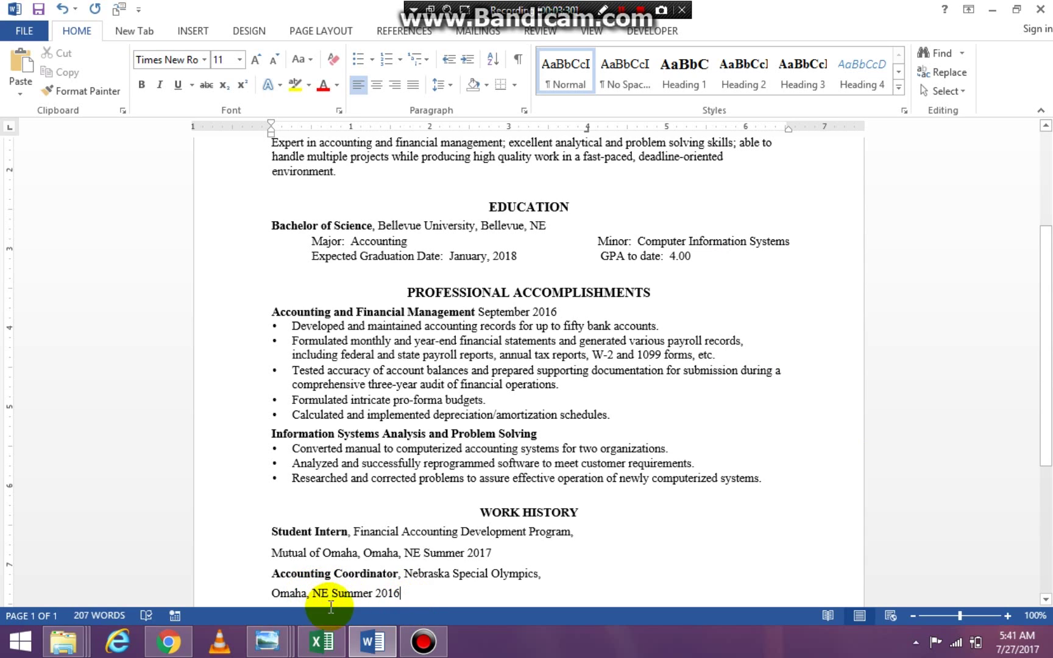
Step: Select the Summer 2017 and Summer 2016 lines and set a 4-inch left tab stop on them
{"action": "left_click", "coordinate": [331, 593]}
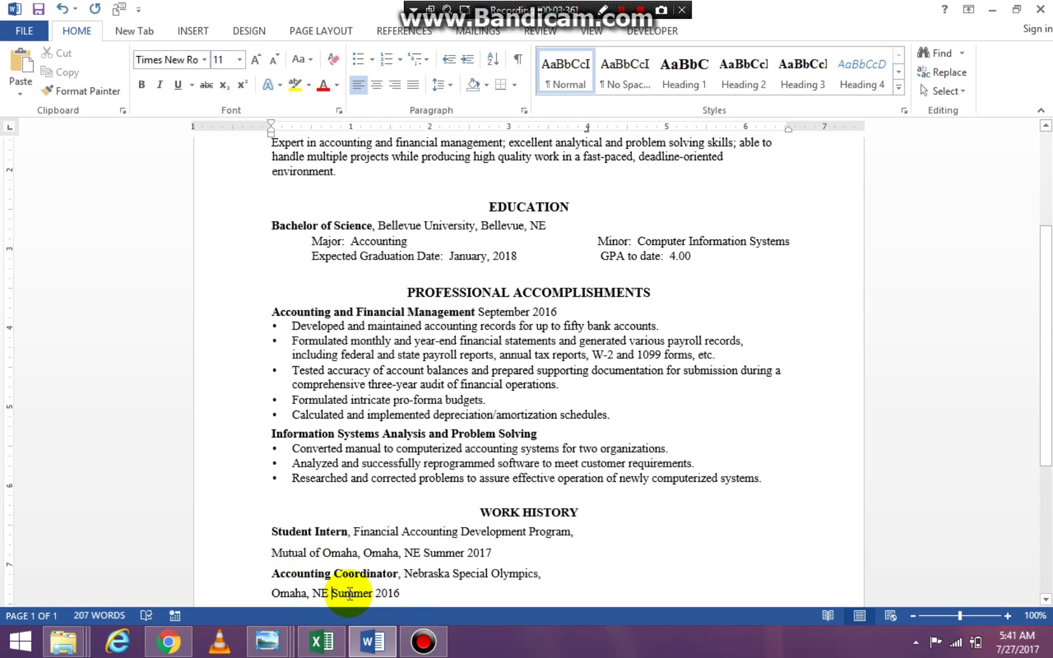
{"action": "left_click_drag", "start_coordinate": [349, 593], "coordinate": [479, 552]}
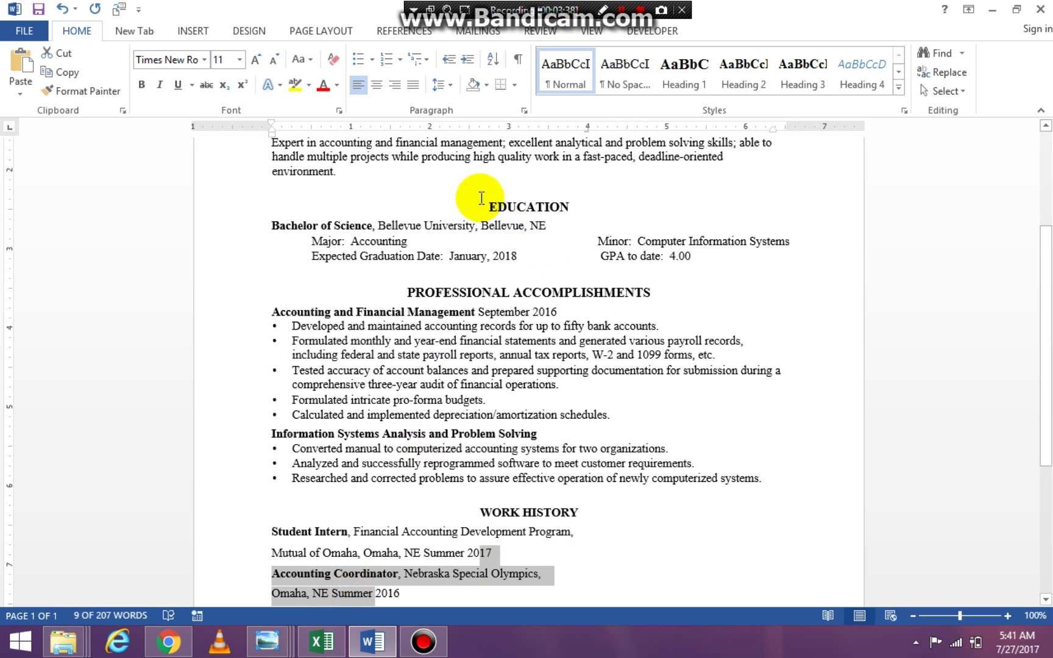
{"action": "left_click", "coordinate": [525, 110]}
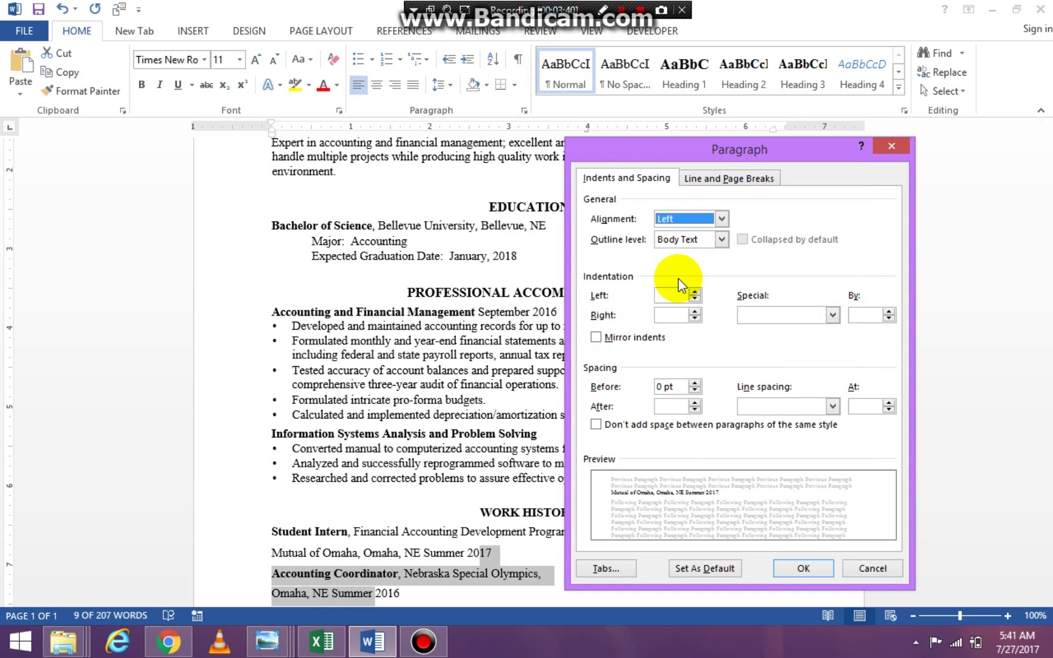
{"action": "left_click", "coordinate": [629, 566]}
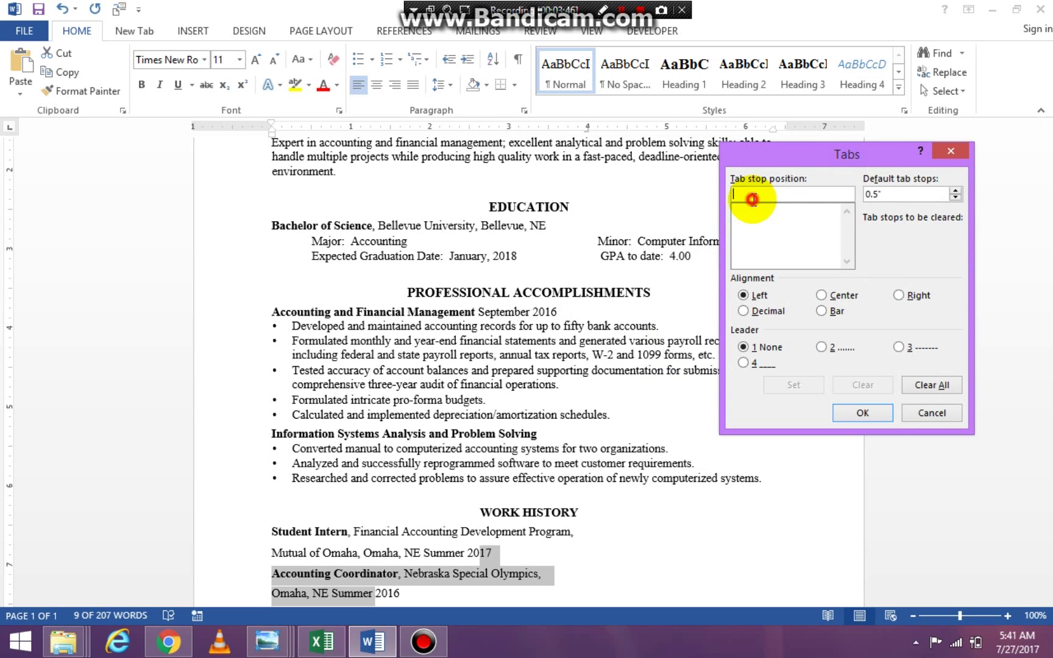
{"action": "type", "text": "4"}
{"action": "left_click", "coordinate": [760, 301]}
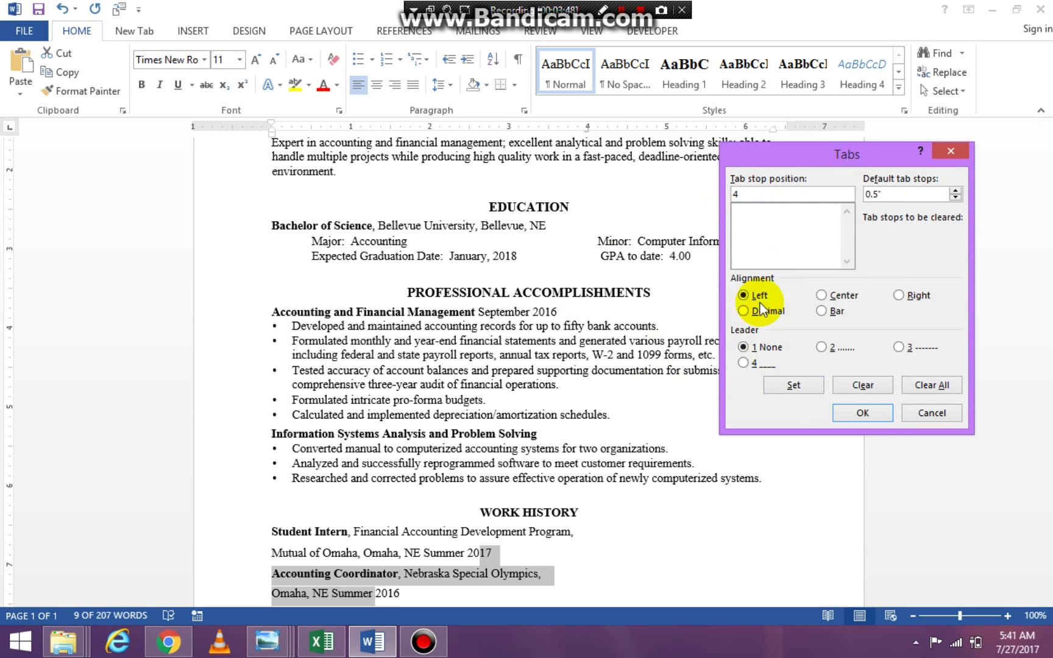
{"action": "left_click", "coordinate": [782, 384]}
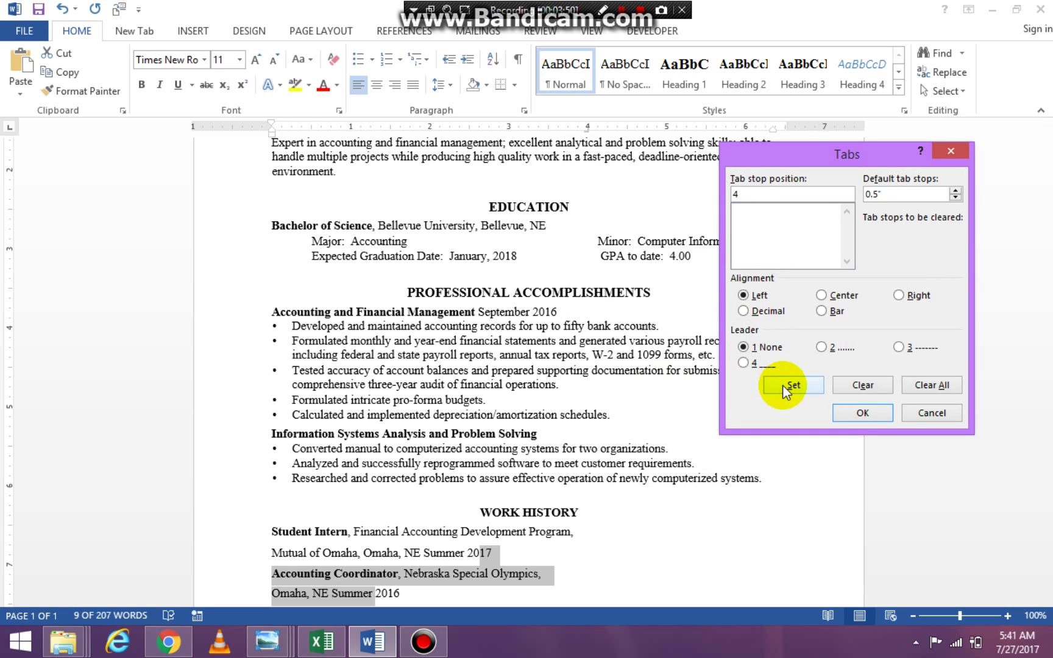
{"action": "left_click", "coordinate": [849, 414]}
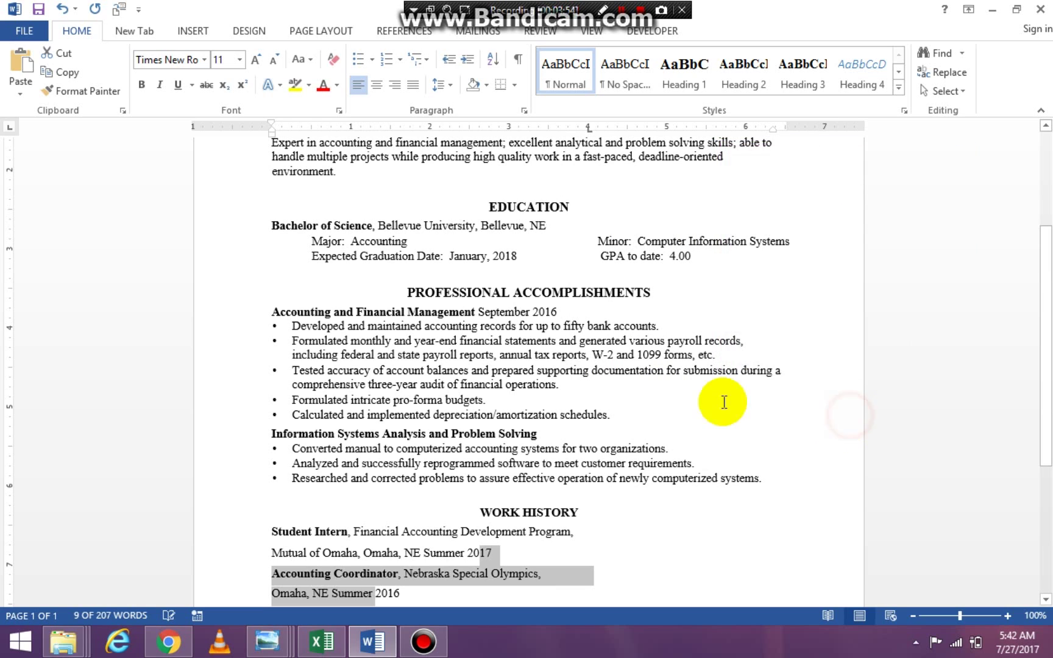
{"action": "left_click", "coordinate": [481, 313]}
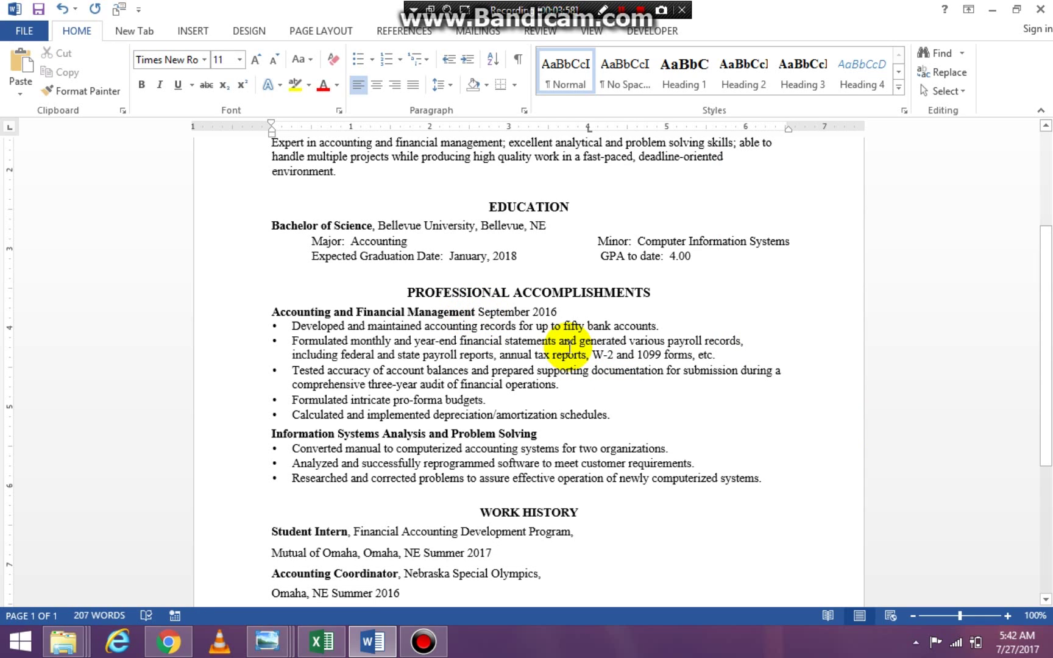
Step: Tab September 2016, Summer 2017 and Summer 2016 to the 4-inch stop; a stray tab lands before Student Chapter
{"action": "key", "text": "Tab"}
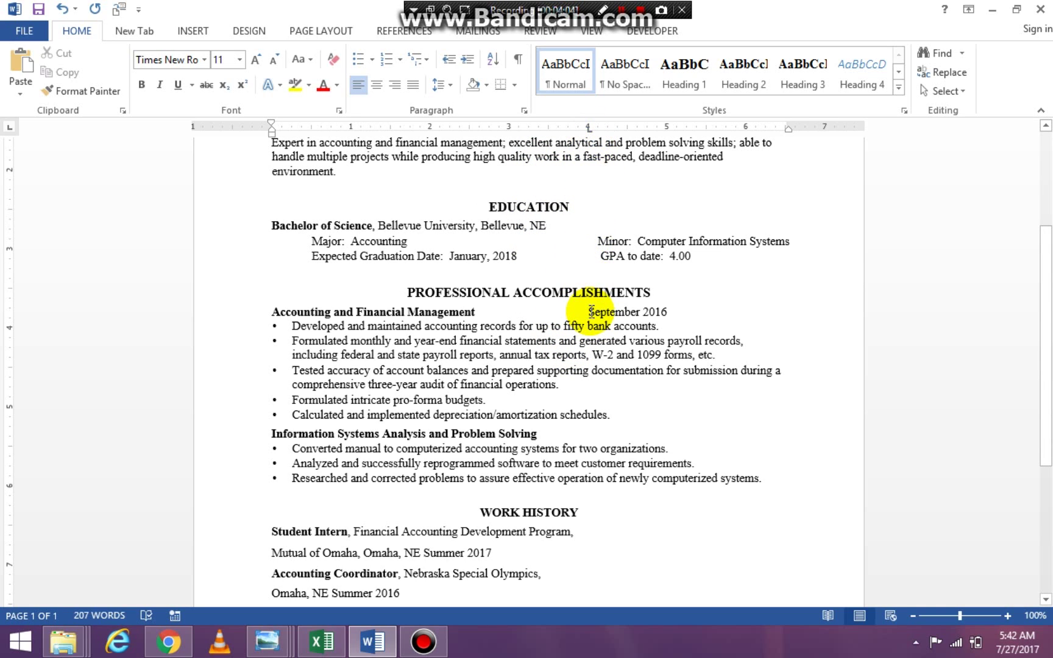
{"action": "left_click", "coordinate": [423, 552]}
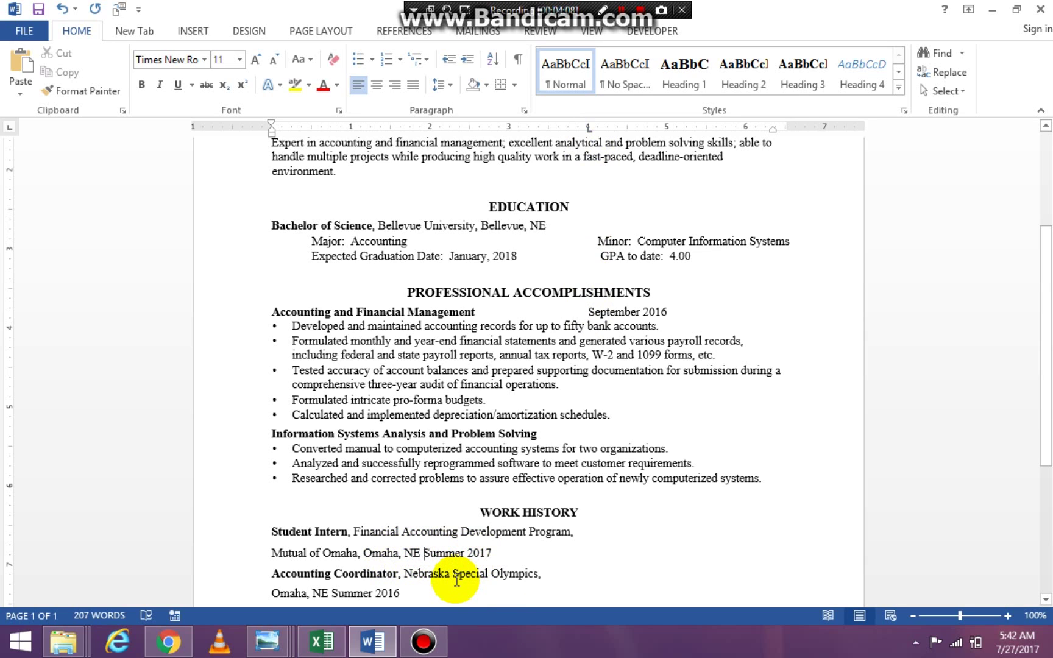
{"action": "key", "text": "Tab"}
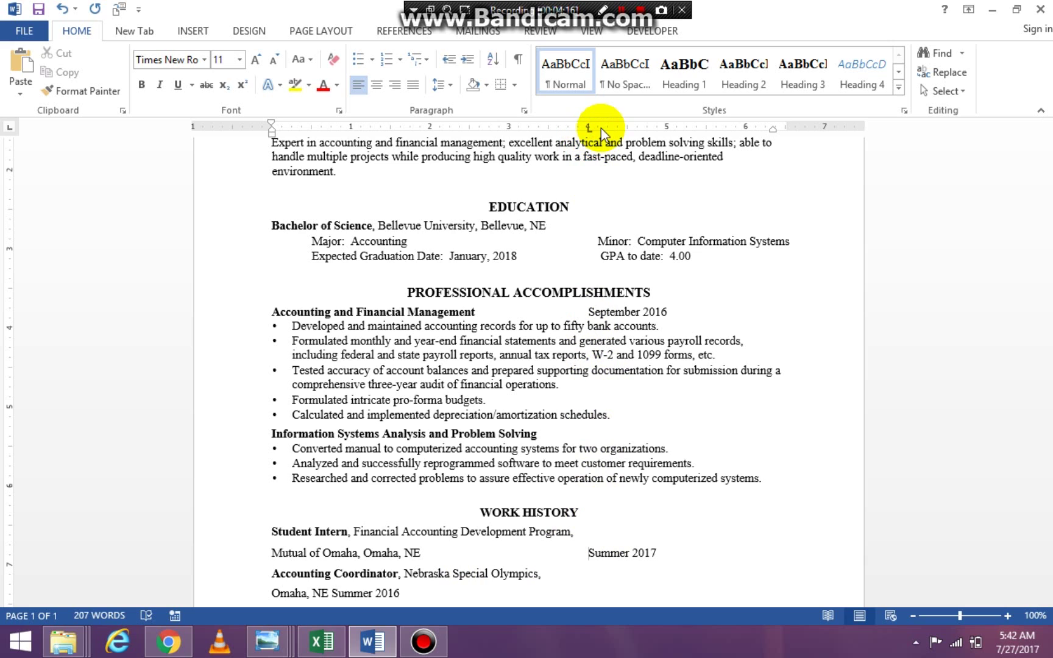
{"action": "scroll", "coordinate": [1049, 381], "scroll_direction": "down", "scroll_amount": 5}
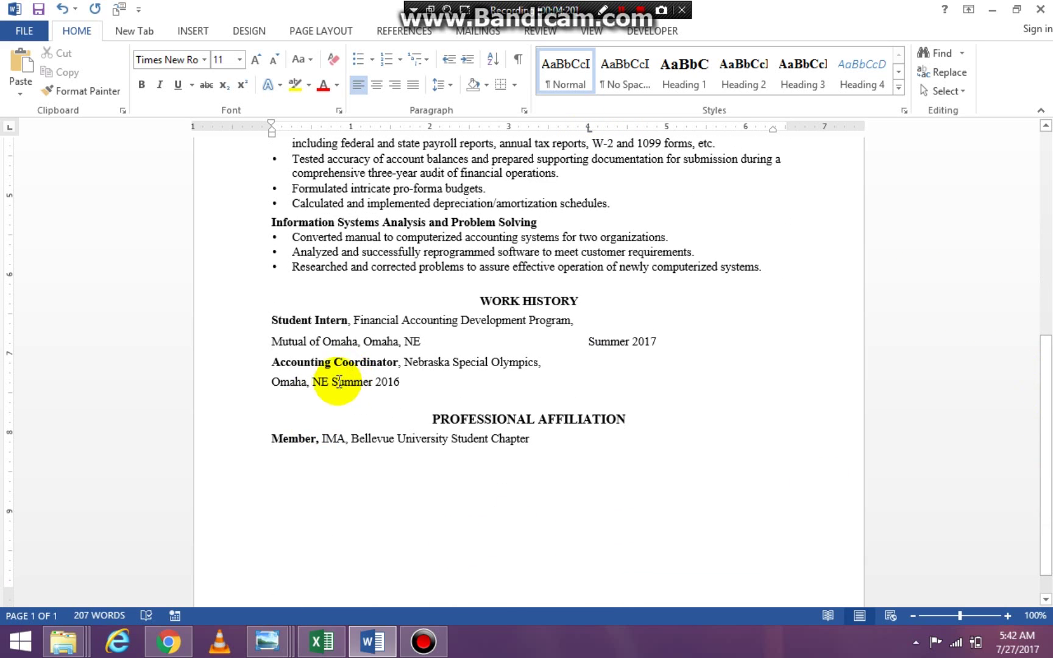
{"action": "left_click", "coordinate": [333, 381]}
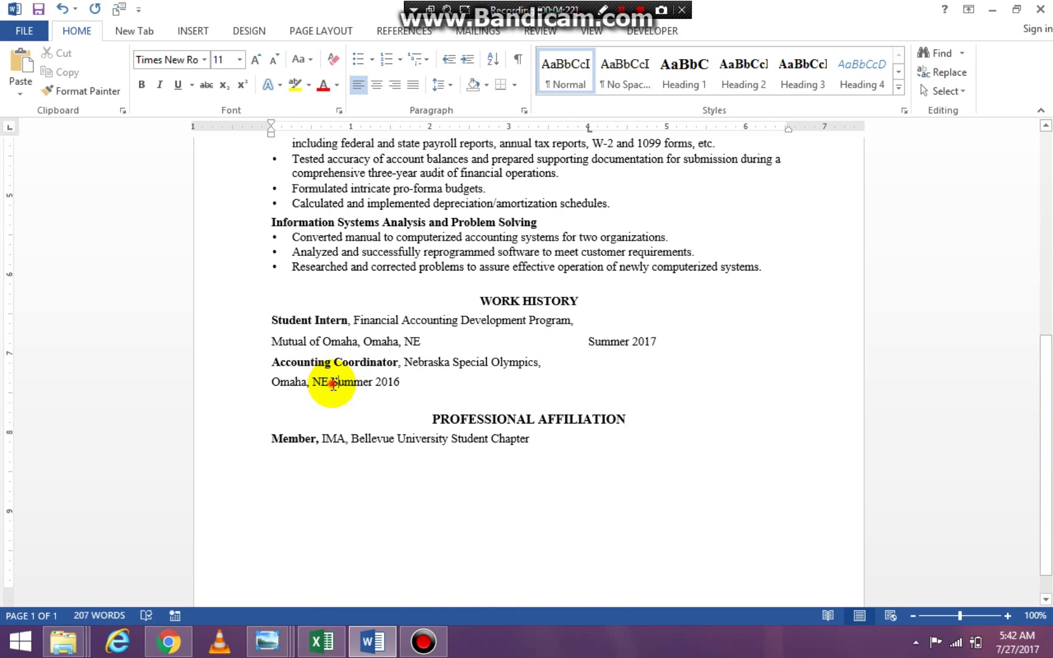
{"action": "left_click", "coordinate": [447, 439]}
{"action": "key", "text": "Tab"}
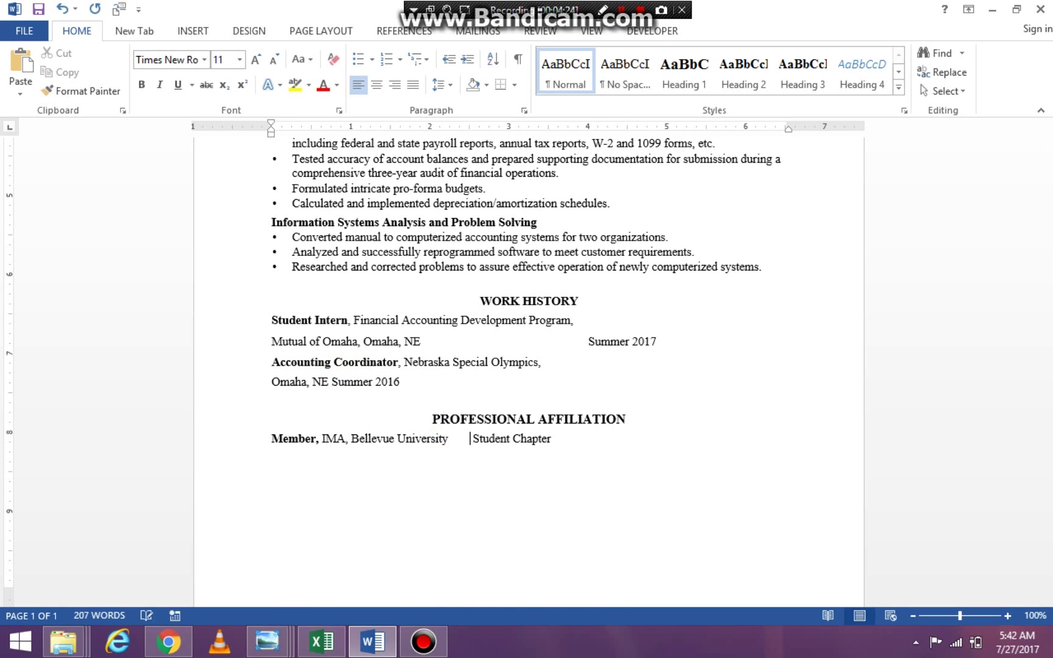
{"action": "left_click", "coordinate": [335, 381]}
{"action": "key", "text": "Tab"}
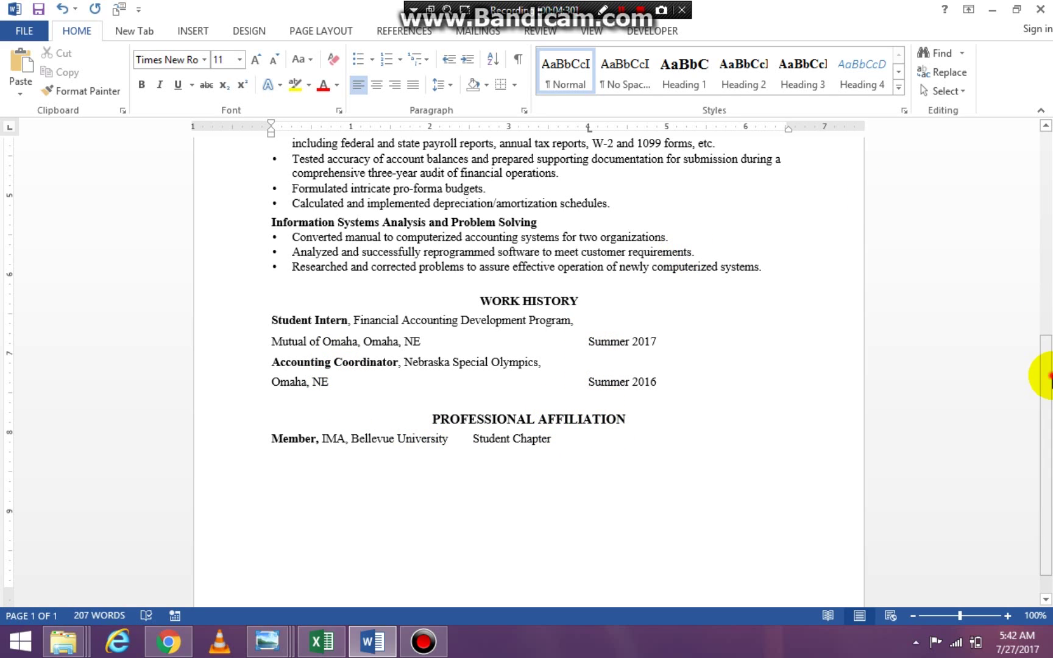
{"action": "left_click_drag", "start_coordinate": [1045, 376], "coordinate": [1008, 143]}
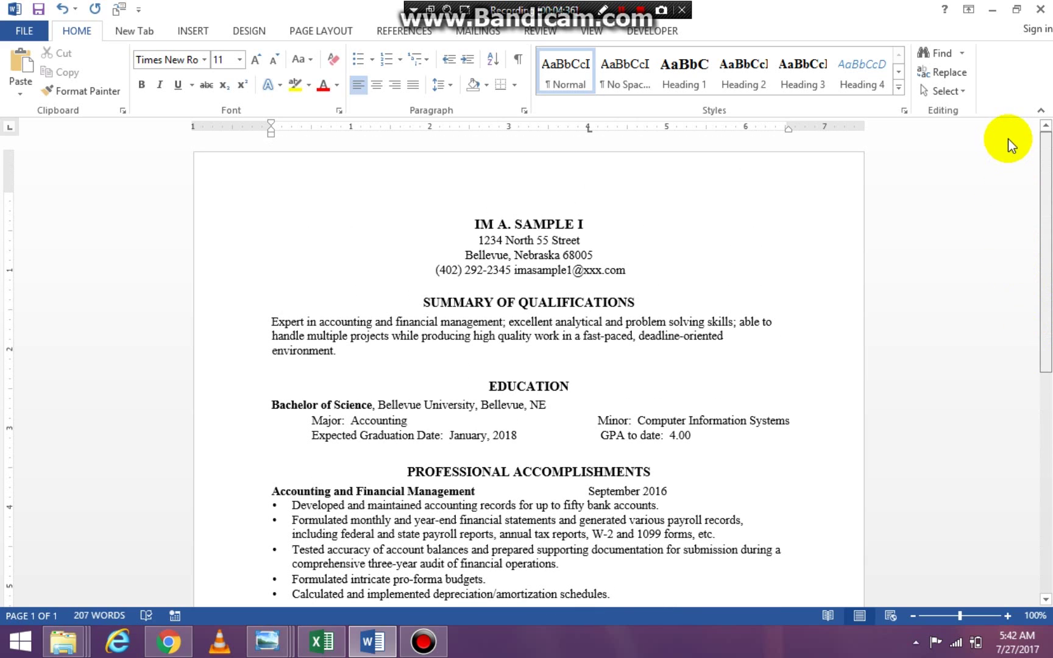
Step: Delete the stray tab before Student Chapter in the IMA line, then return to September 2016
{"action": "left_click_drag", "start_coordinate": [1008, 139], "coordinate": [1050, 468]}
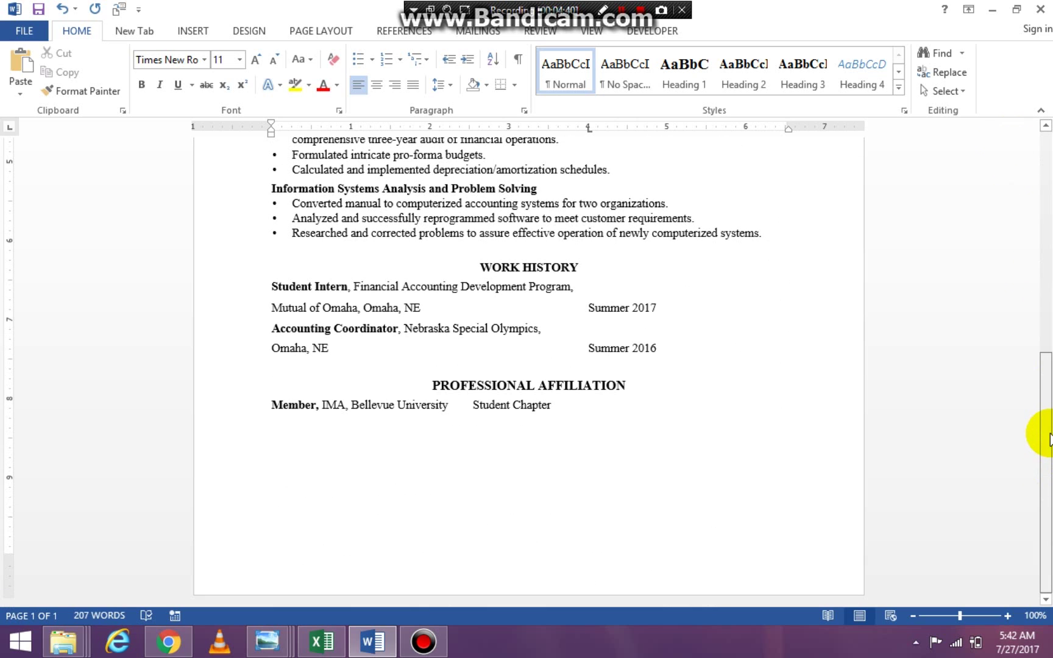
{"action": "left_click", "coordinate": [474, 402]}
{"action": "key", "text": "BackSpace"}
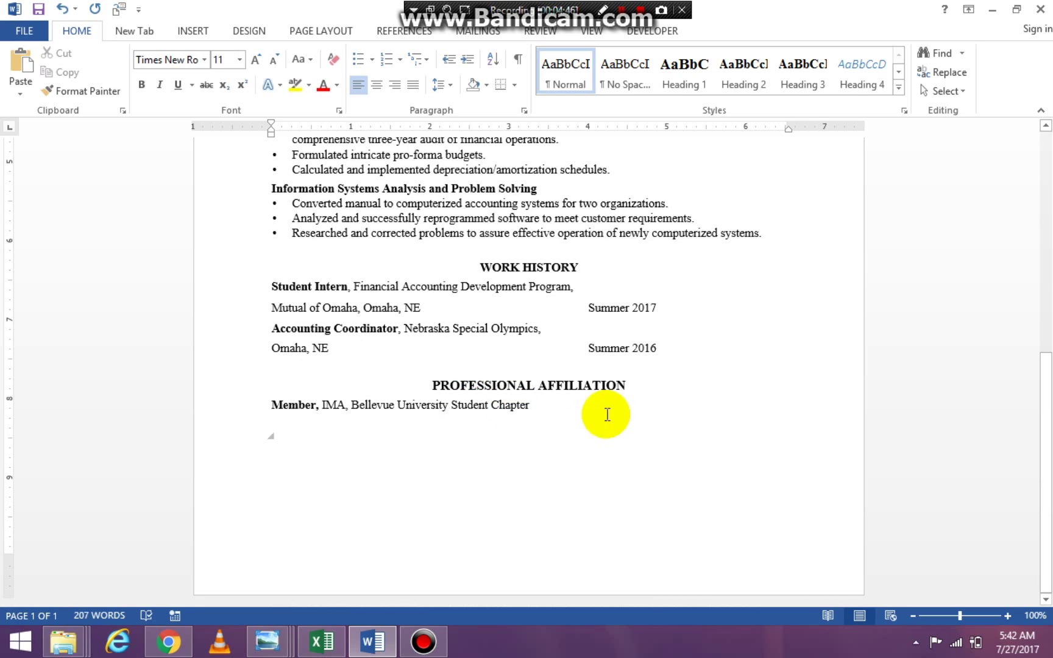
{"action": "left_click_drag", "start_coordinate": [1043, 376], "coordinate": [1039, 298]}
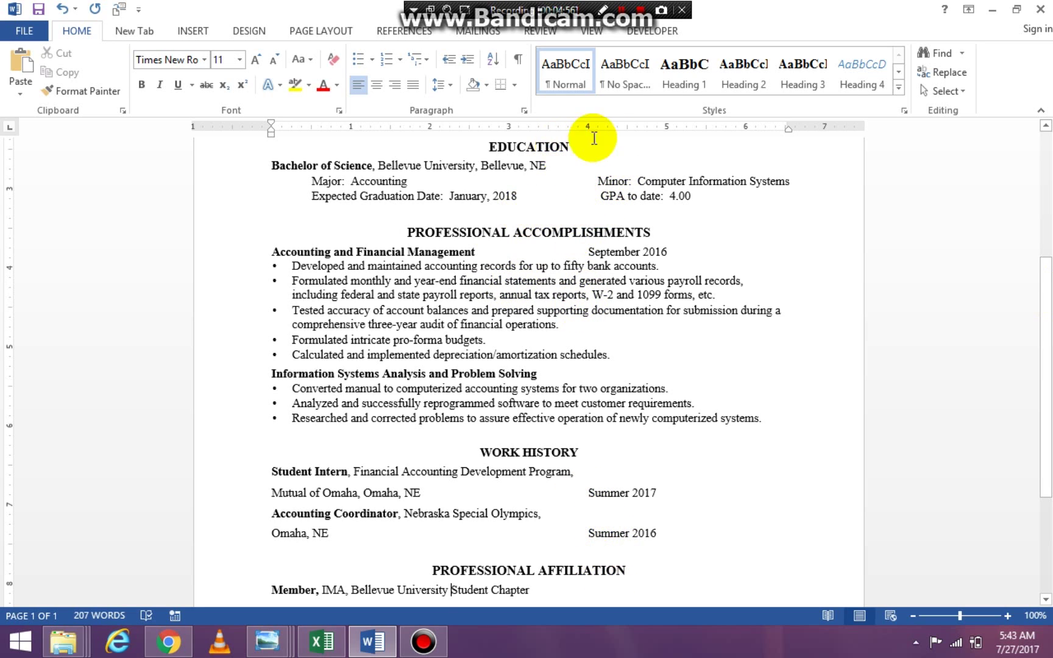
{"action": "left_click", "coordinate": [588, 251]}
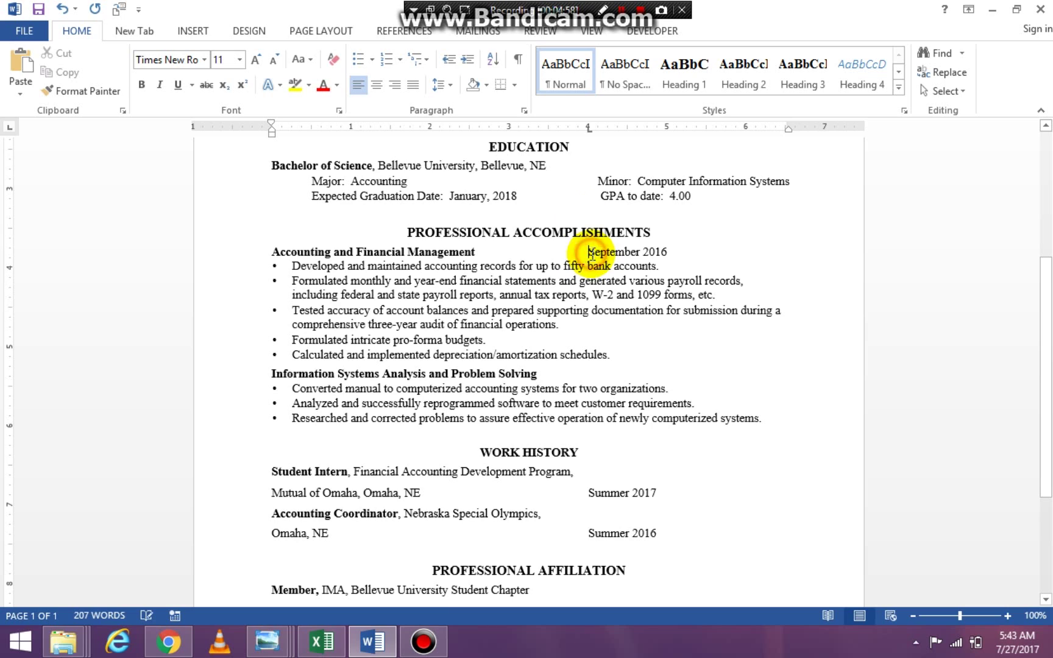